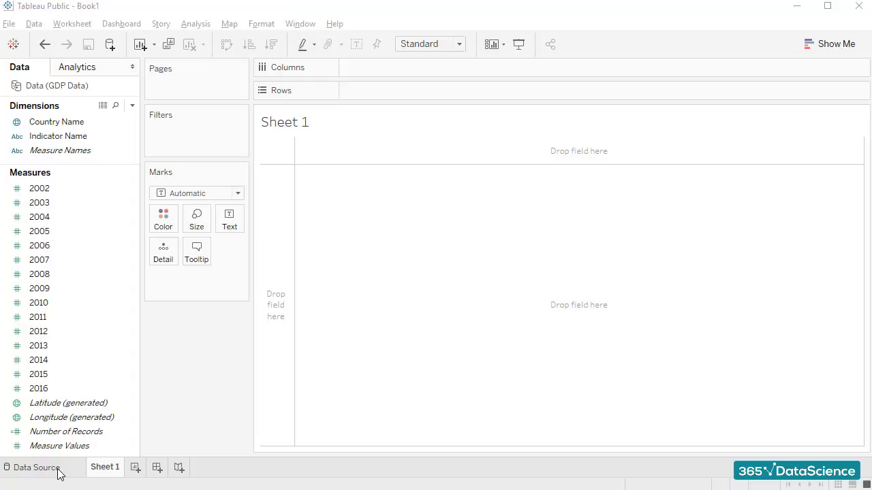
Step: Show the Data Source page with the GDP Data table of yearly country GDP
{"action": "left_click", "coordinate": [37, 468]}
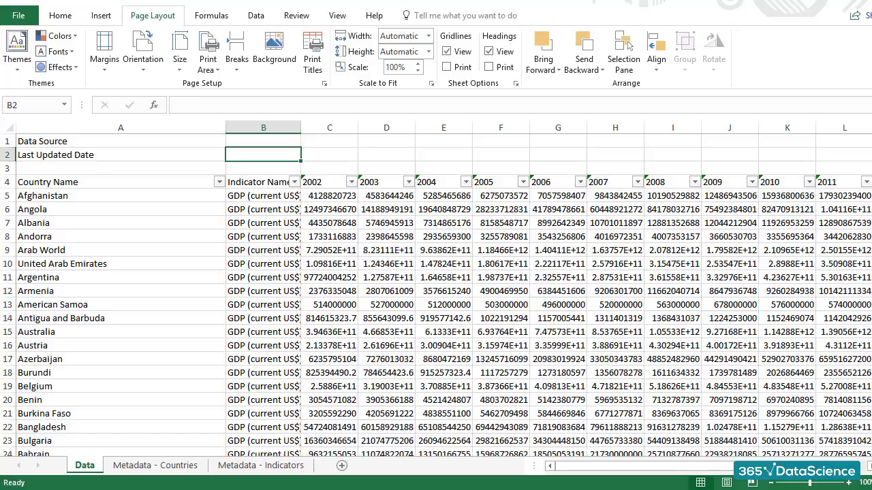
Step: In Excel, move right along row 2 of the GDP Data sheet to review its metadata
{"action": "key", "text": "Right"}
{"action": "key", "text": "Right"}
{"action": "key", "text": "Right"}
{"action": "key", "text": "Right"}
{"action": "key", "text": "Right"}
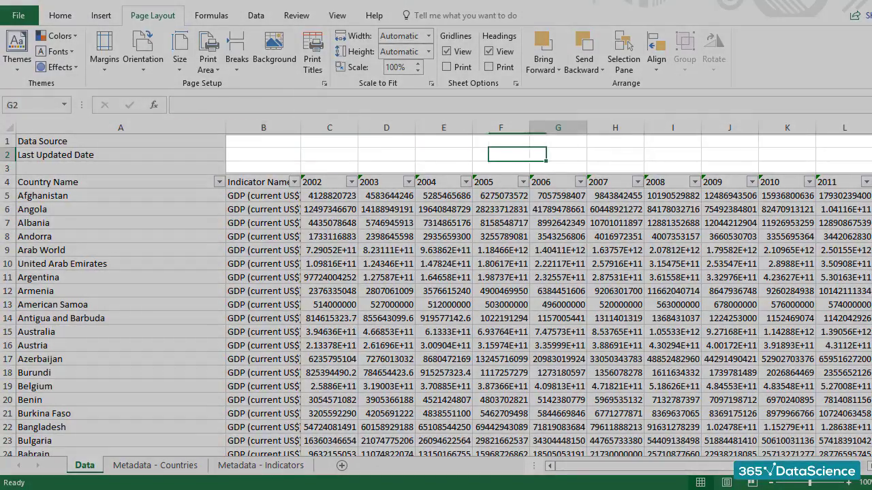
{"action": "key", "text": "Right"}
{"action": "key", "text": "Right"}
{"action": "key", "text": "Right"}
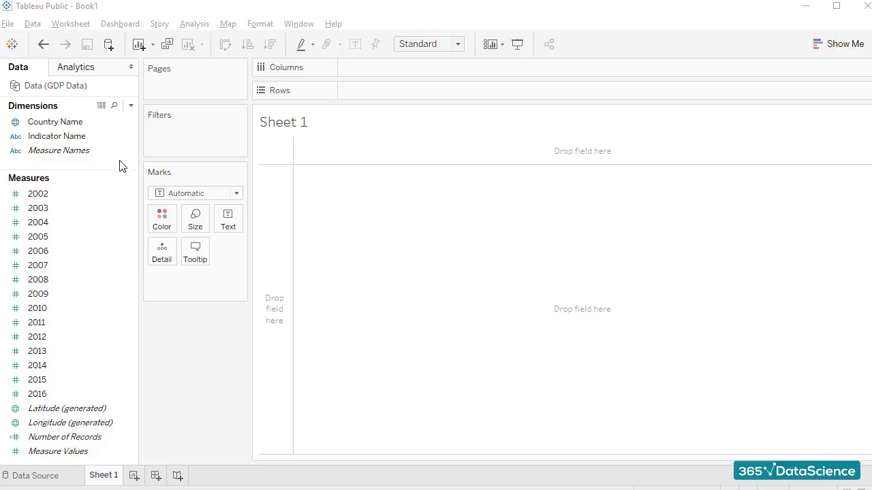
{"action": "left_click", "coordinate": [118, 155]}
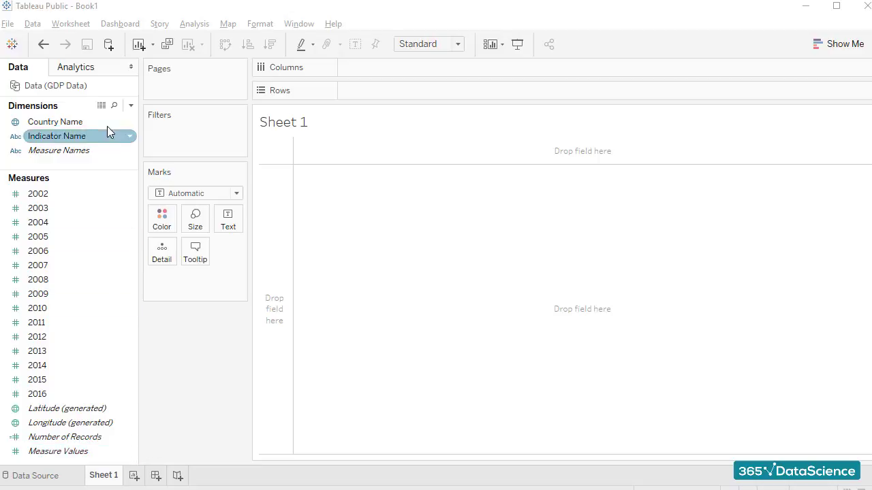
{"action": "mouse_move", "coordinate": [56, 136]}
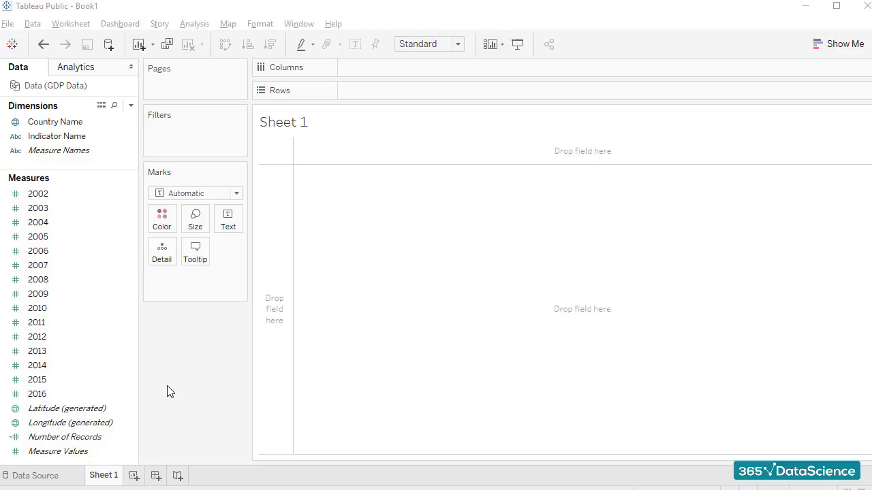
{"action": "left_click", "coordinate": [19, 123]}
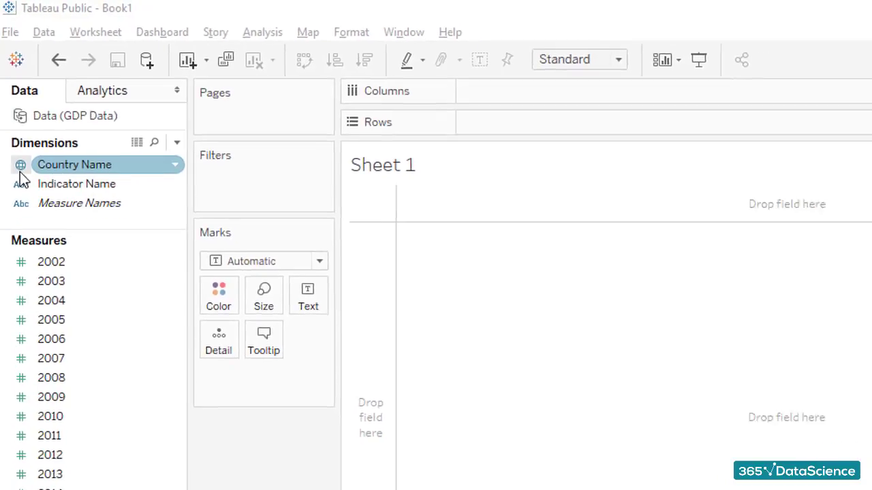
{"action": "left_click", "coordinate": [15, 122]}
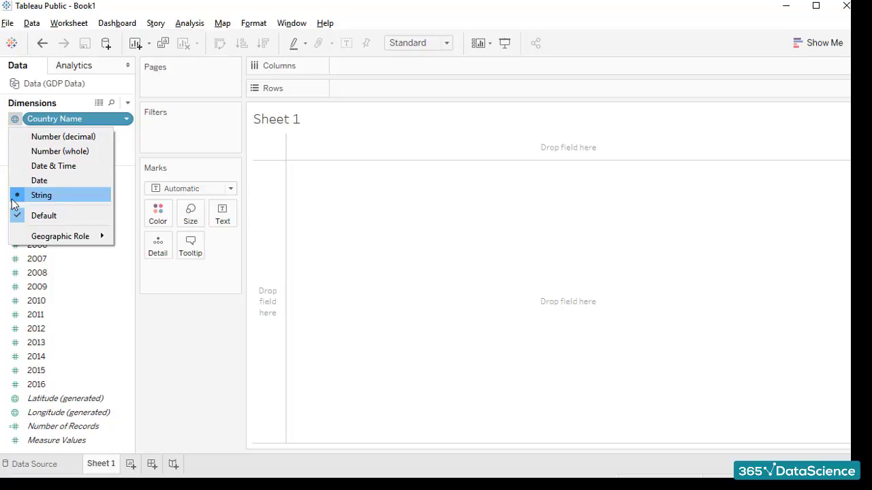
{"action": "mouse_move", "coordinate": [61, 243]}
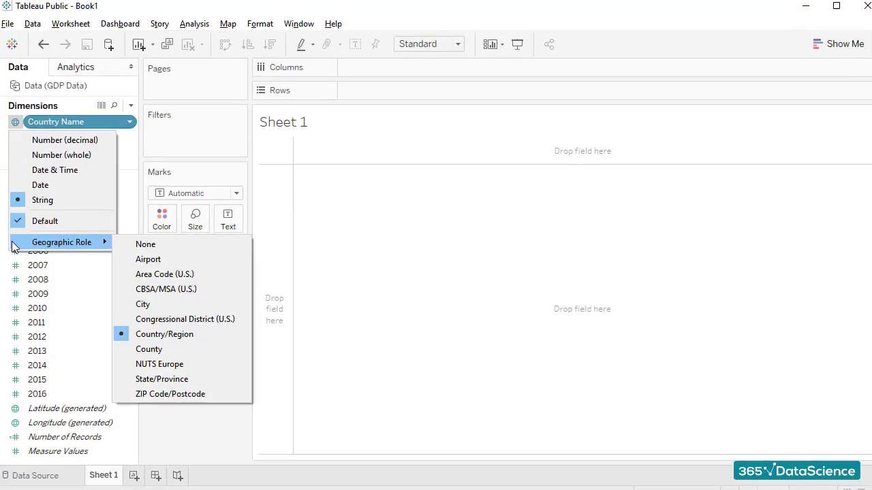
{"action": "left_click", "coordinate": [126, 171]}
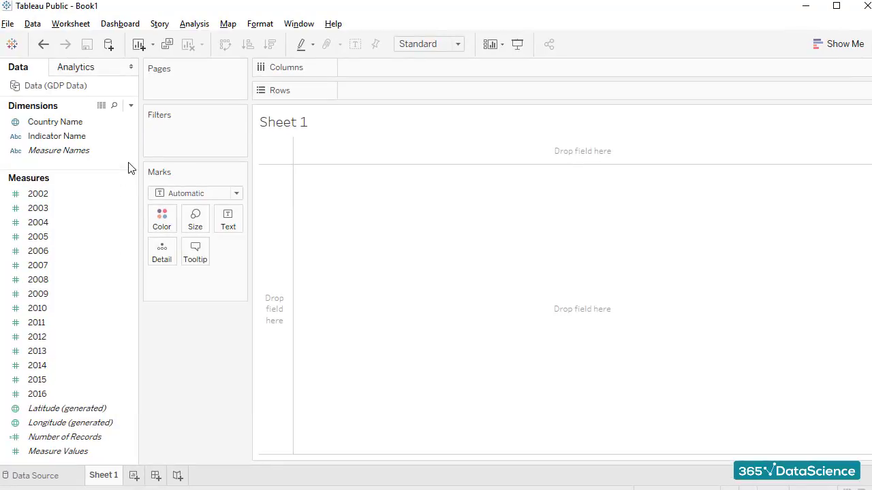
{"action": "left_click", "coordinate": [15, 139]}
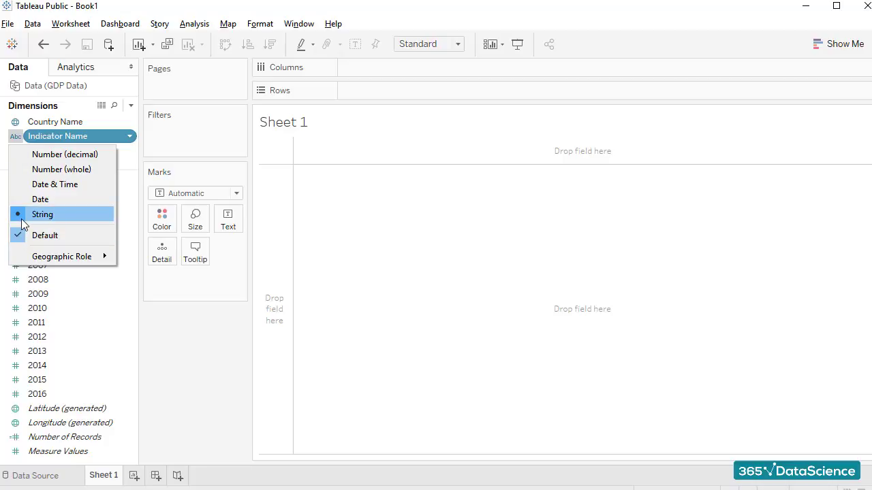
{"action": "mouse_move", "coordinate": [61, 257]}
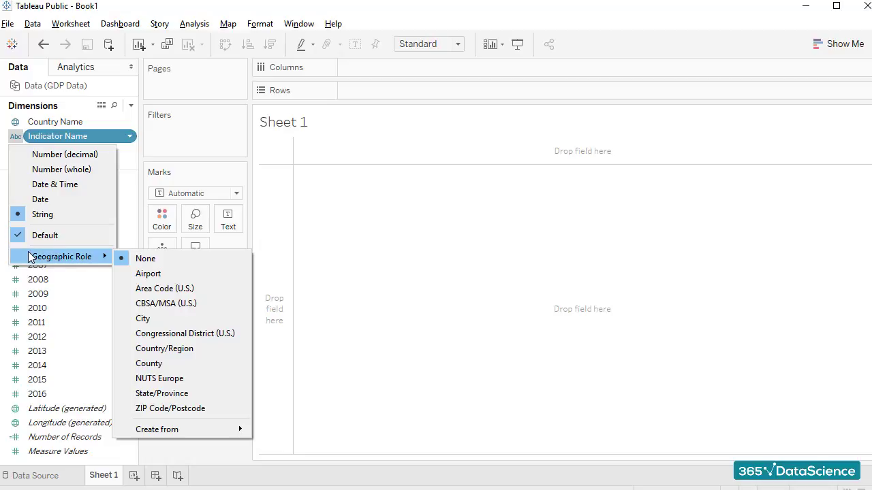
{"action": "left_click", "coordinate": [303, 214]}
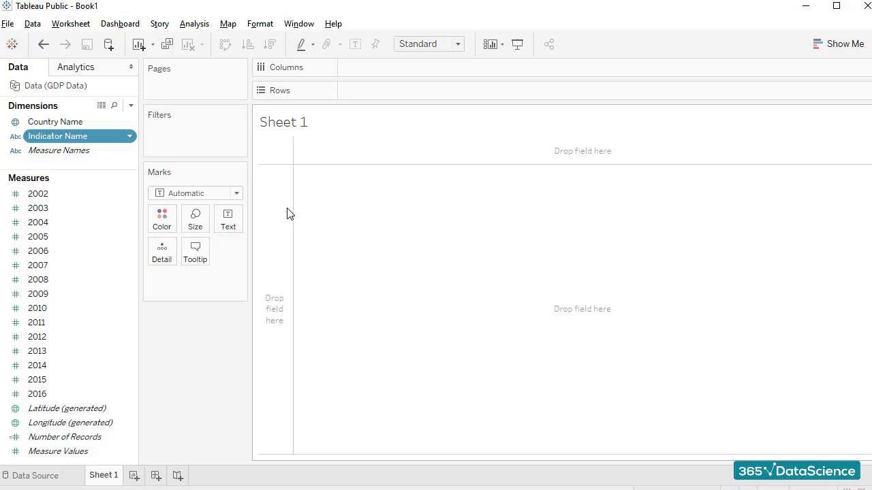
{"action": "left_click", "coordinate": [12, 199]}
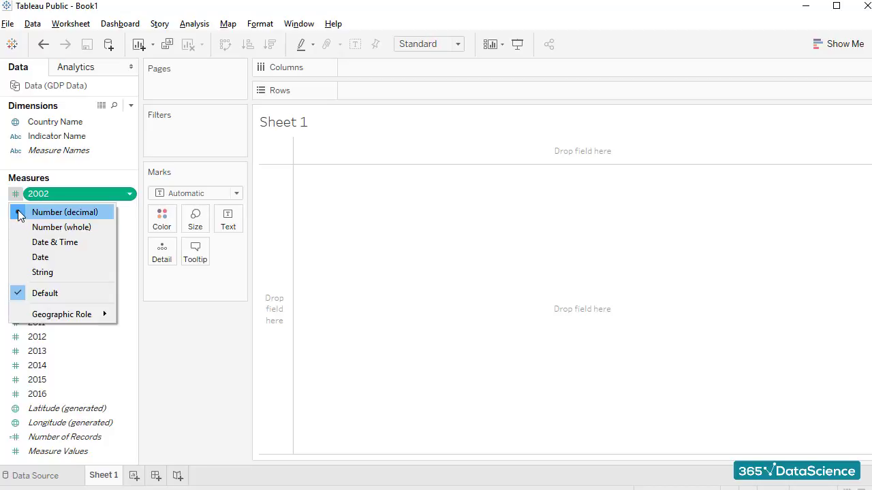
{"action": "left_click", "coordinate": [299, 203]}
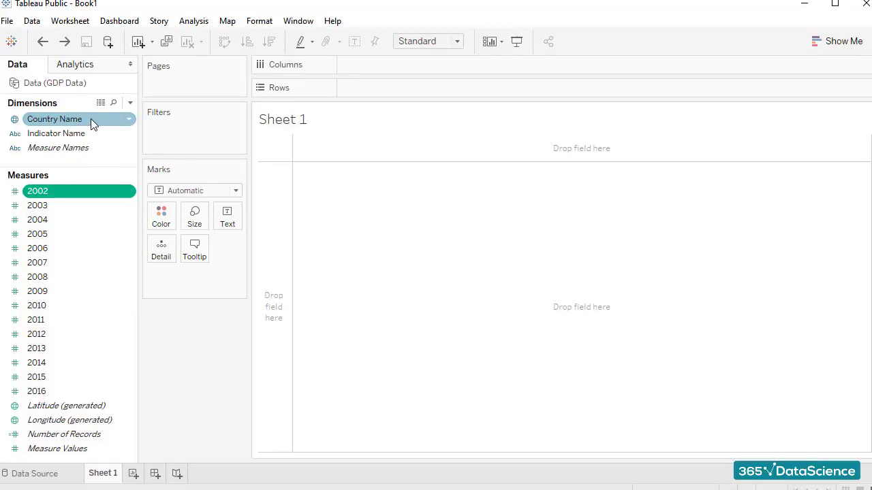
Step: Add Country Name to the view to build a world map of countries
{"action": "left_click_drag", "start_coordinate": [91, 119], "coordinate": [467, 248]}
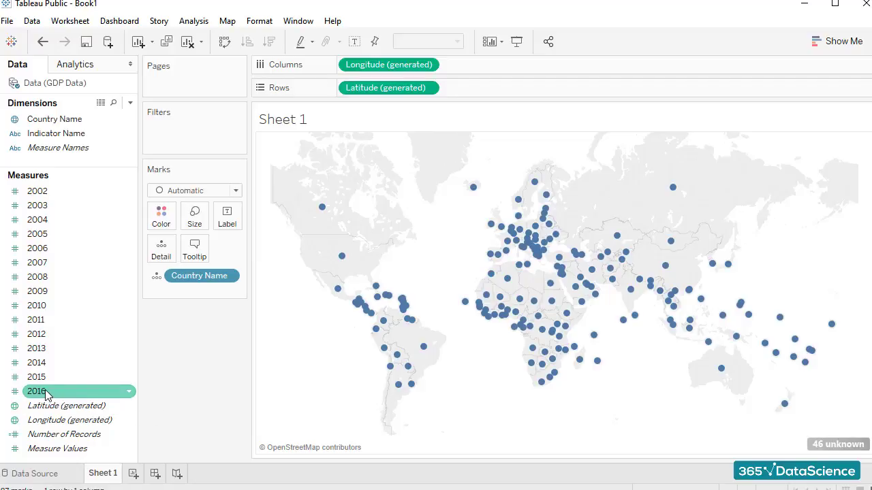
Step: Put the 2016 GDP measure on Size so each country's bubble reflects it
{"action": "mouse_move", "coordinate": [47, 394]}
{"action": "left_mouse_down"}
{"action": "mouse_move", "coordinate": [469, 402]}
{"action": "mouse_move", "coordinate": [458, 440]}
{"action": "left_mouse_up"}
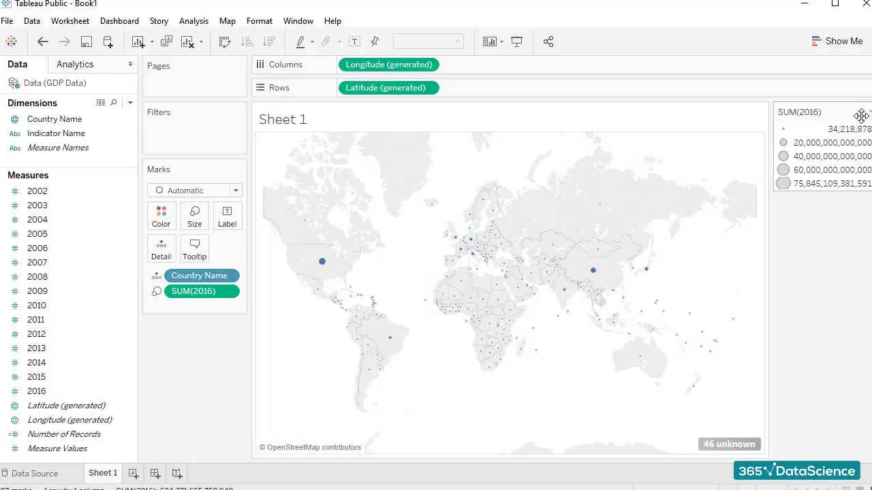
Step: Increase the SUM(2016) legend's mark size range to larger bubbles and apply it
{"action": "left_click", "coordinate": [869, 112]}
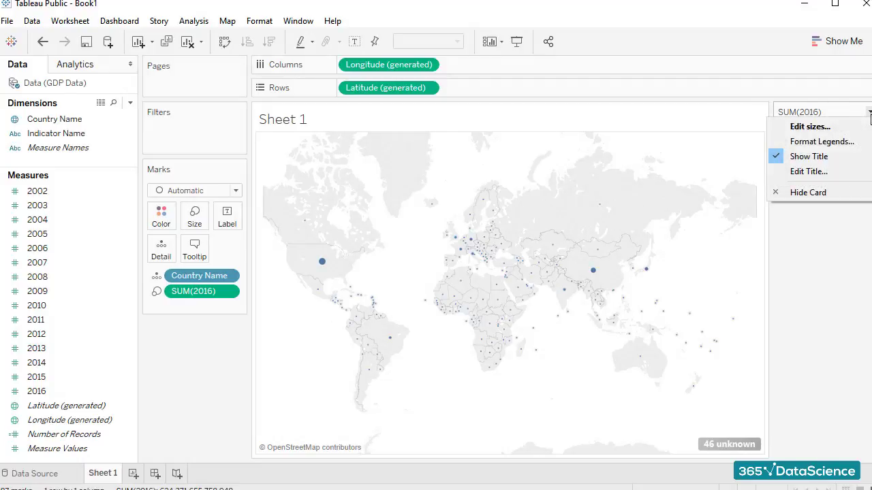
{"action": "left_click", "coordinate": [864, 128]}
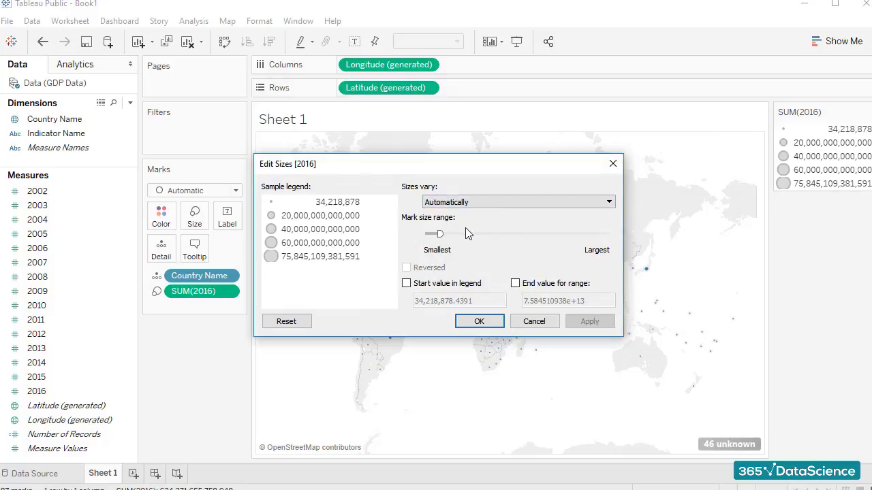
{"action": "left_click_drag", "start_coordinate": [439, 233], "coordinate": [456, 235]}
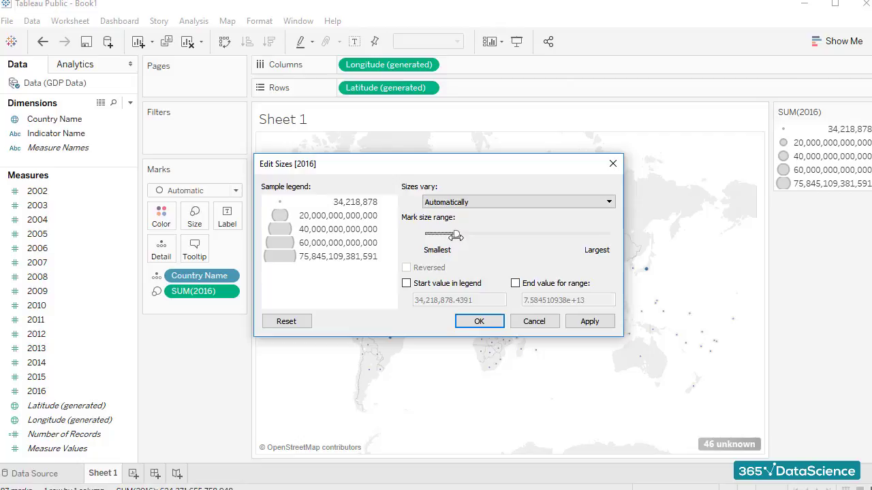
{"action": "left_click", "coordinate": [584, 323]}
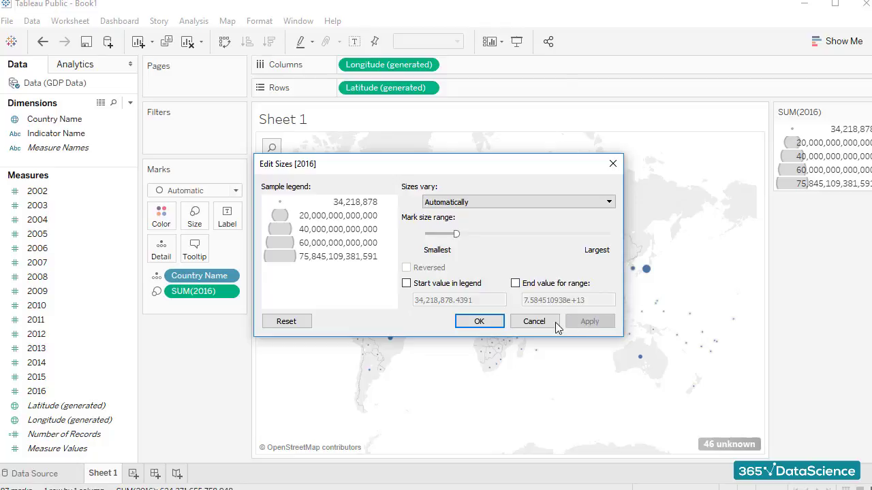
{"action": "left_click", "coordinate": [490, 323]}
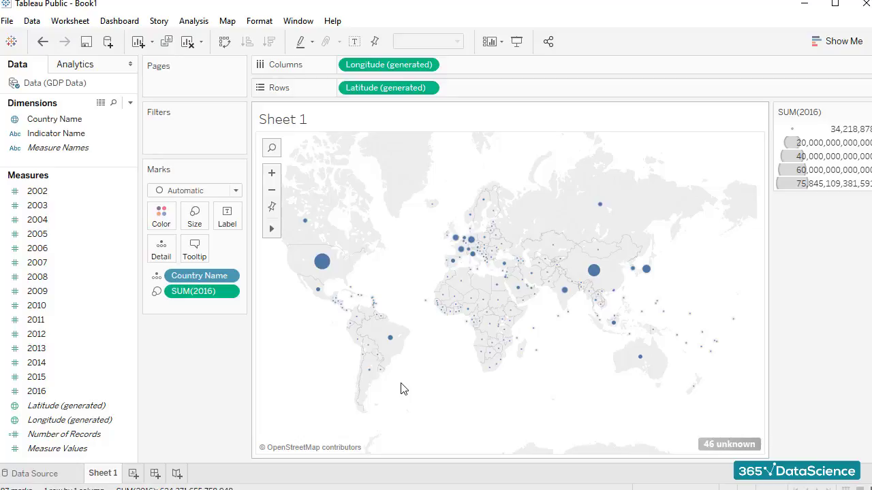
Step: Rename Sheet 1 to 'GDP per country comparison'
{"action": "double_click", "coordinate": [103, 473]}
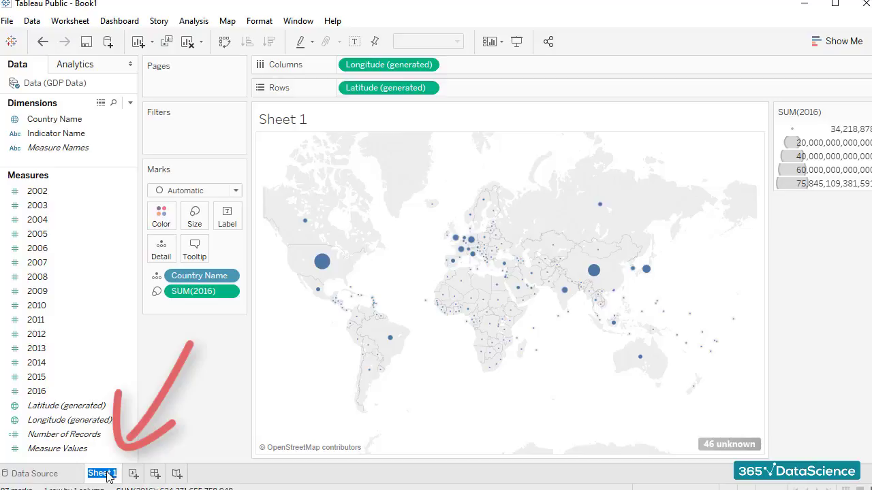
{"action": "type", "text": "GDP per "}
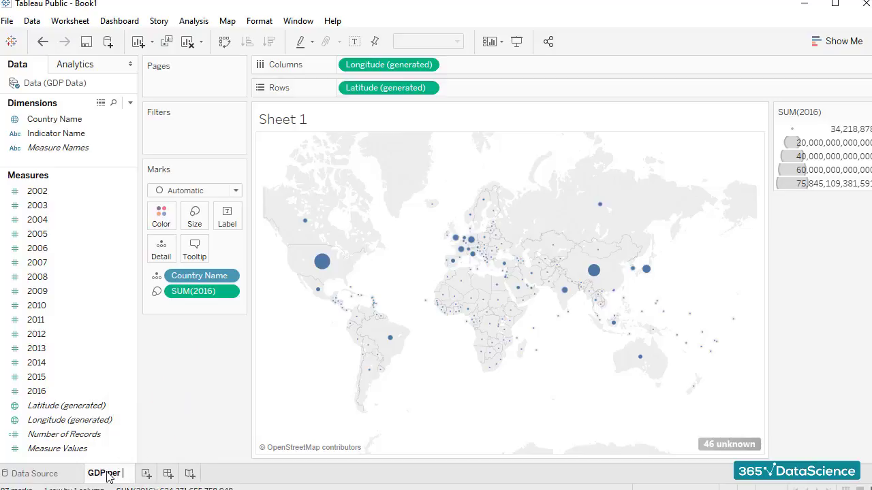
{"action": "type", "text": "country comparison"}
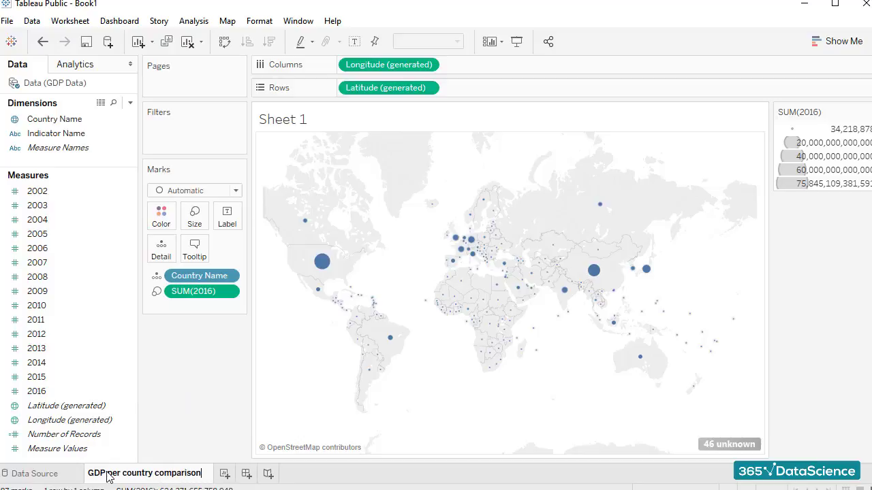
{"action": "left_click", "coordinate": [327, 476]}
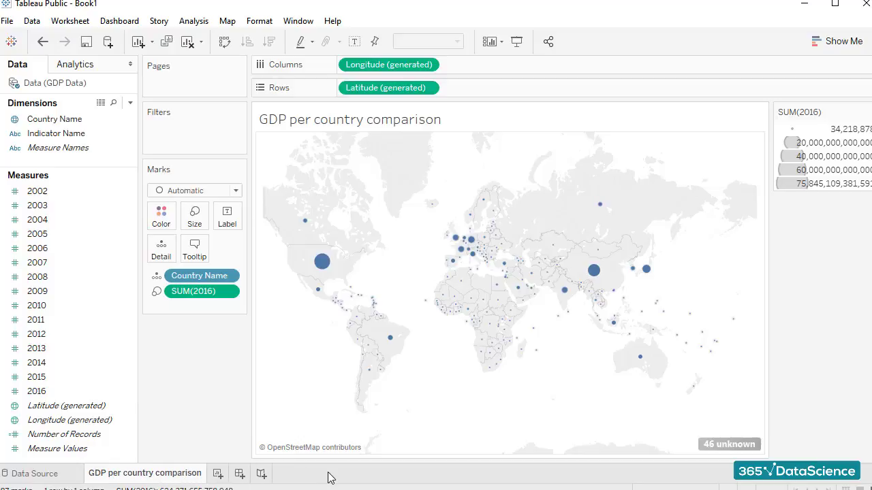